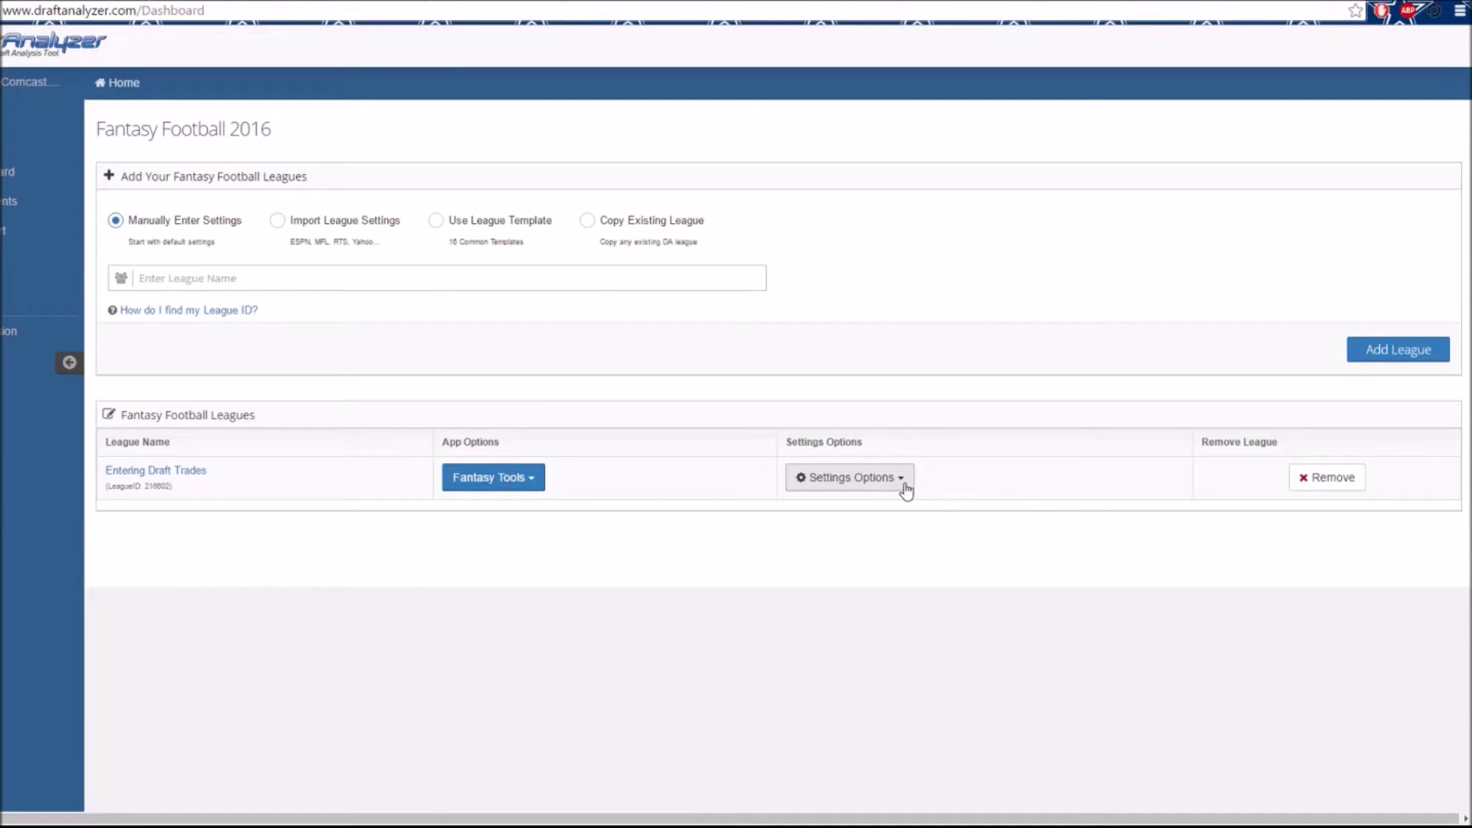
Go to the Draft Trades page for the Entering Draft Trades league via Settings Options
{"action": "left_click", "coordinate": [904, 487]}
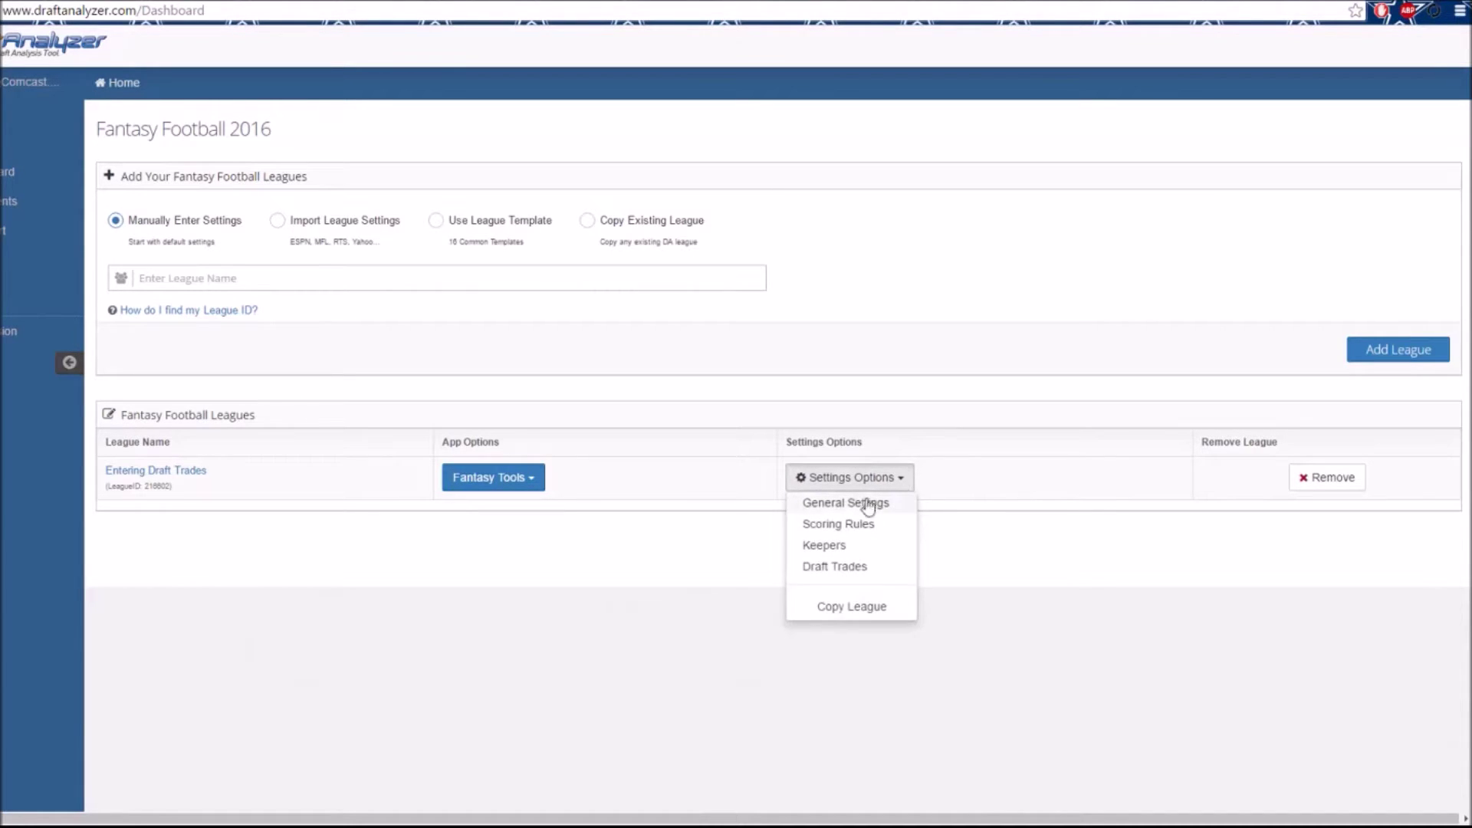
{"action": "left_click", "coordinate": [837, 569]}
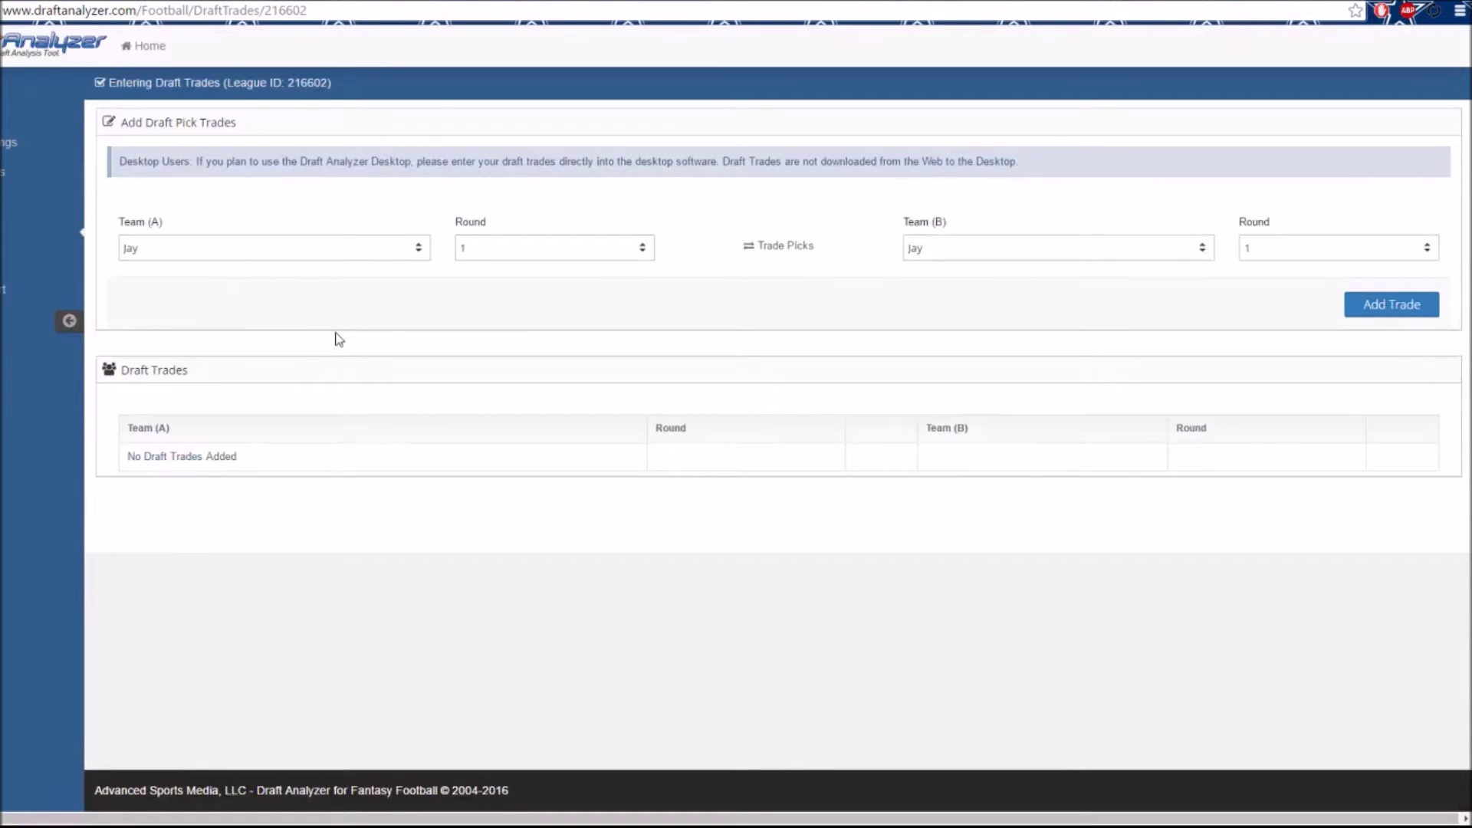
Add a trade swapping Joe's round 5 pick for Ted's round 5 pick
{"action": "left_click", "coordinate": [278, 256]}
{"action": "left_click", "coordinate": [276, 334]}
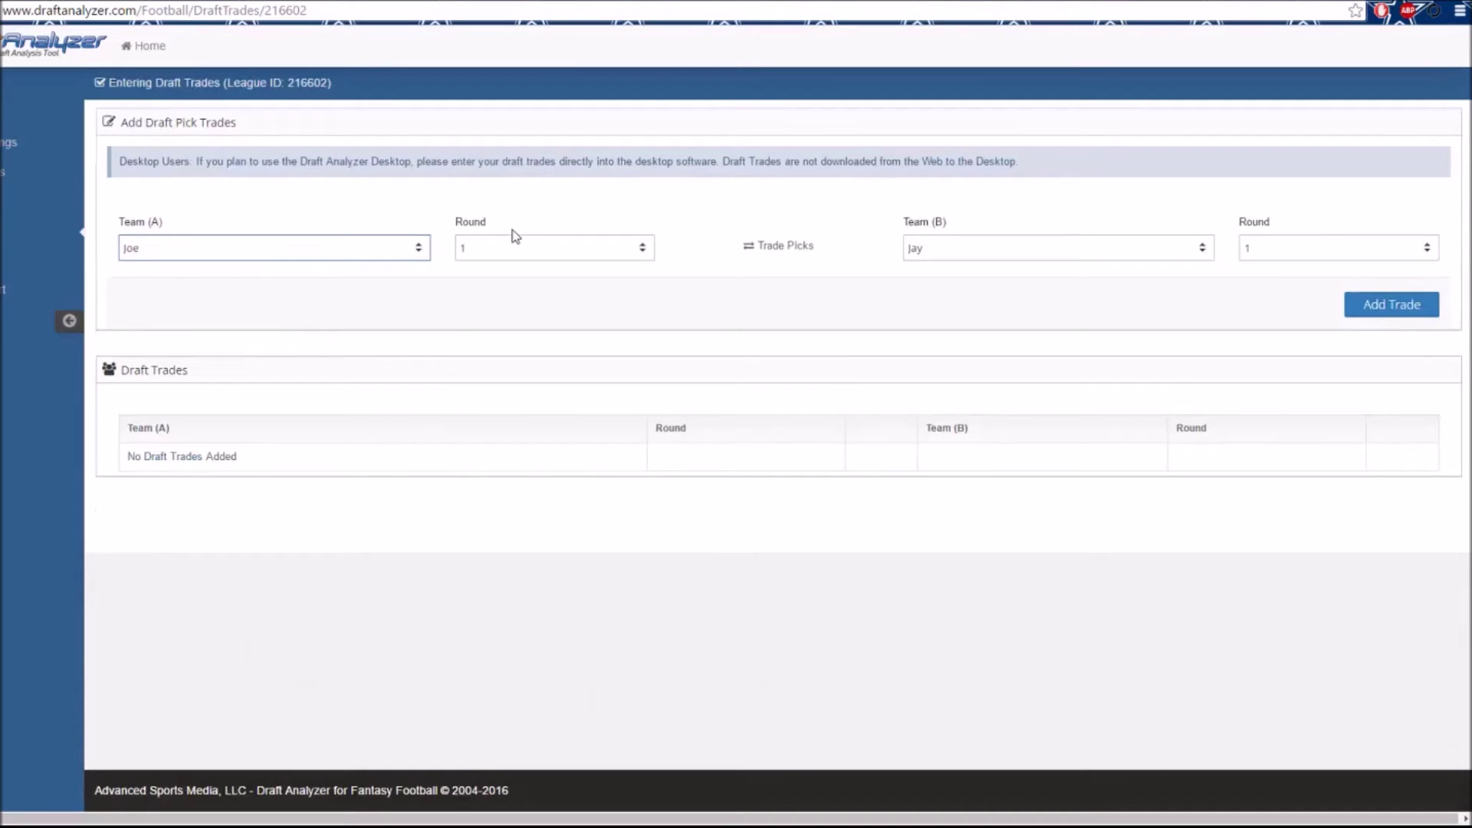
{"action": "left_click", "coordinate": [510, 250]}
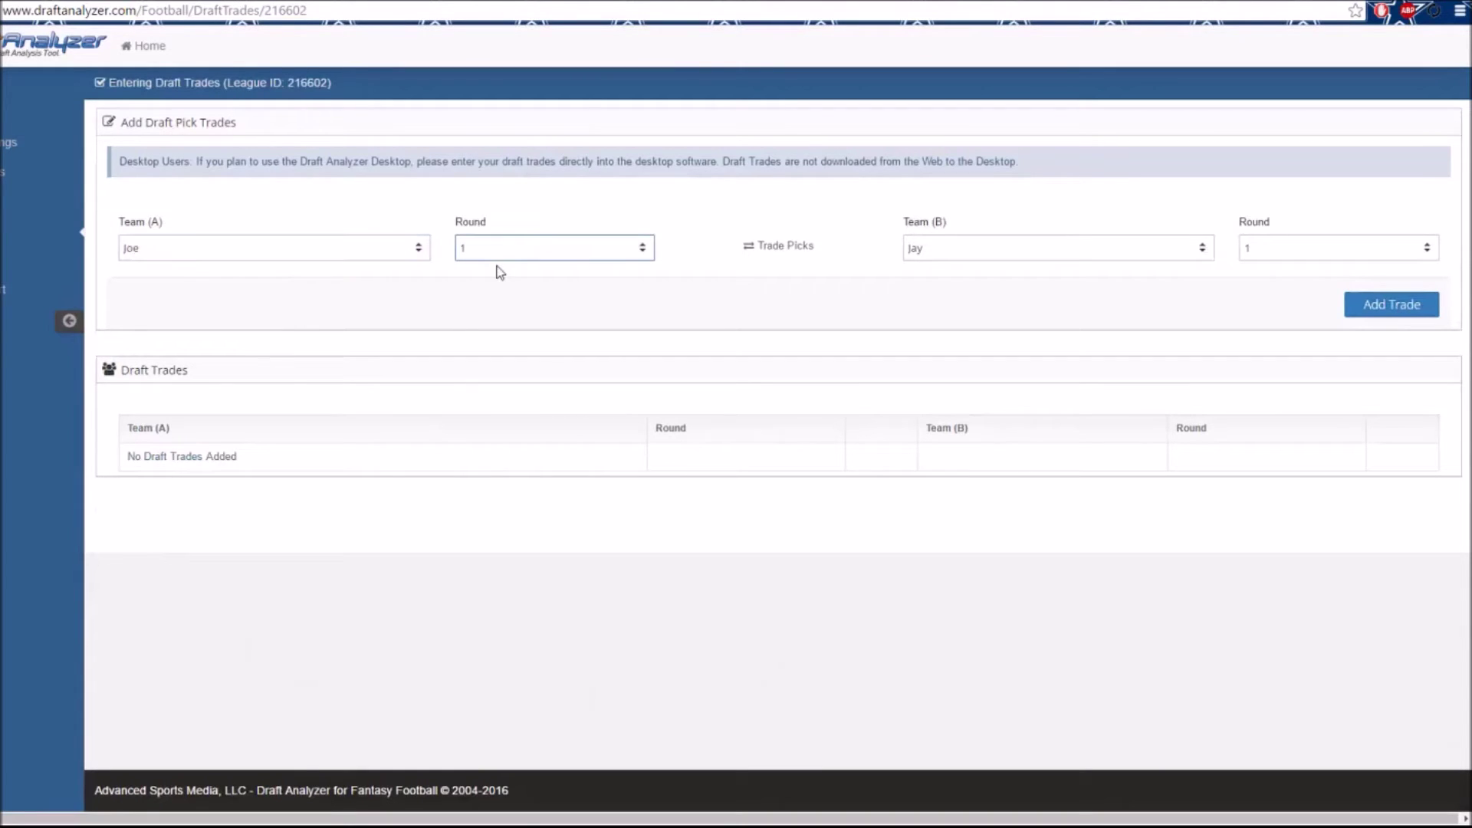
{"action": "left_click", "coordinate": [479, 336]}
{"action": "left_click", "coordinate": [930, 260]}
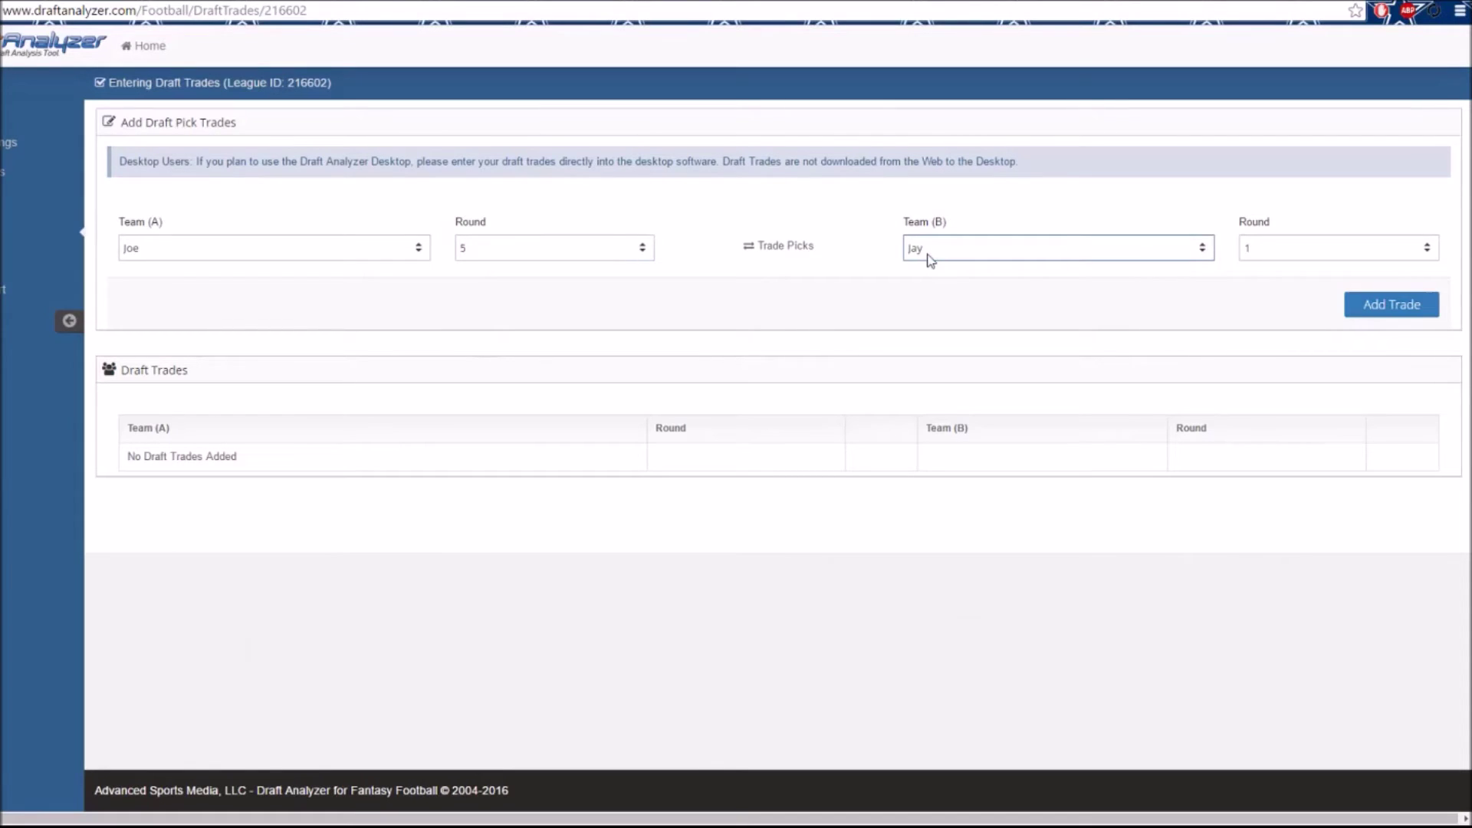
{"action": "key", "text": "Down"}
{"action": "left_click", "coordinate": [1262, 251]}
{"action": "left_click", "coordinate": [1257, 344]}
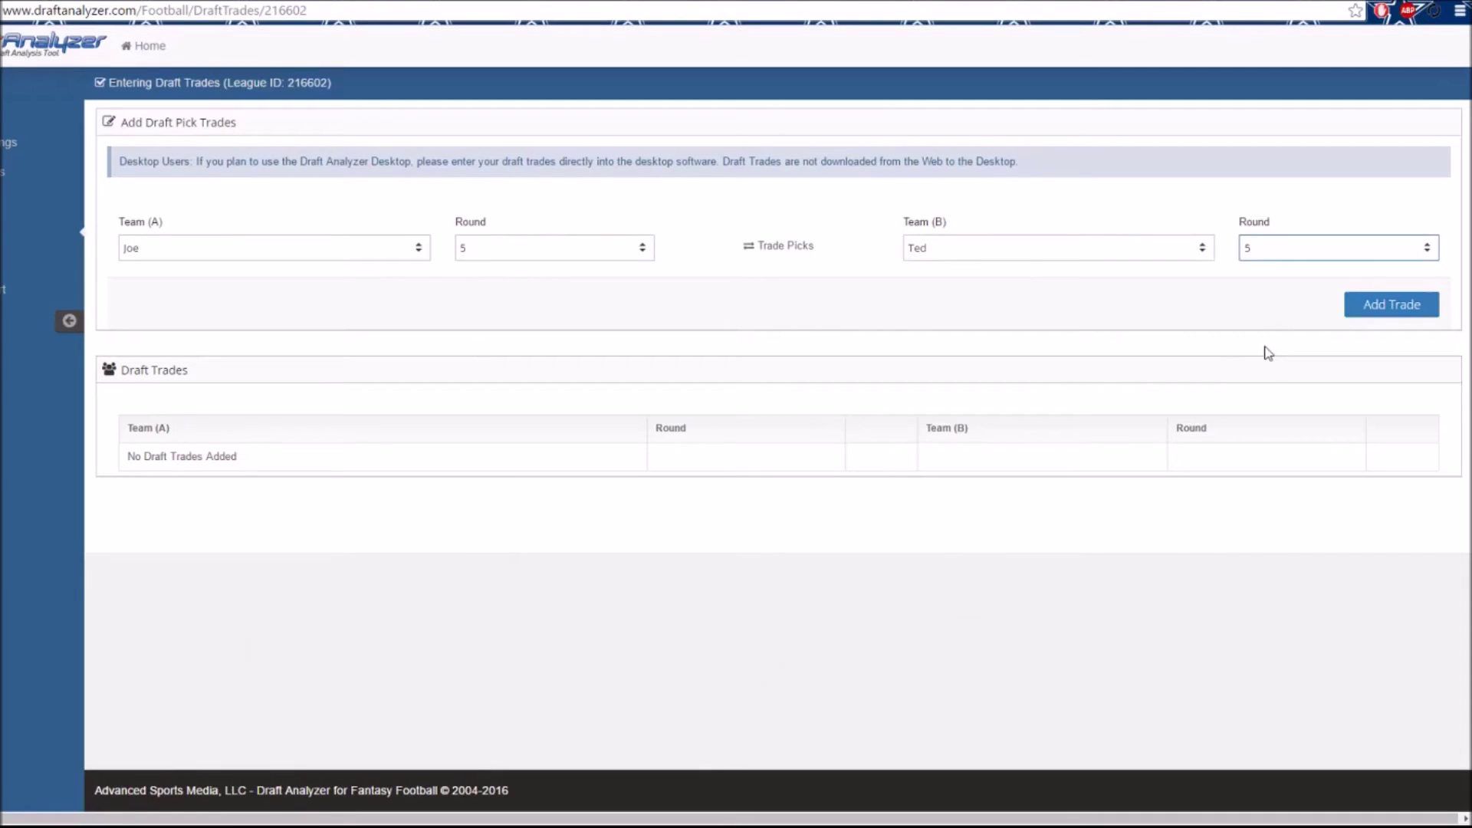
{"action": "key", "text": "Tab"}
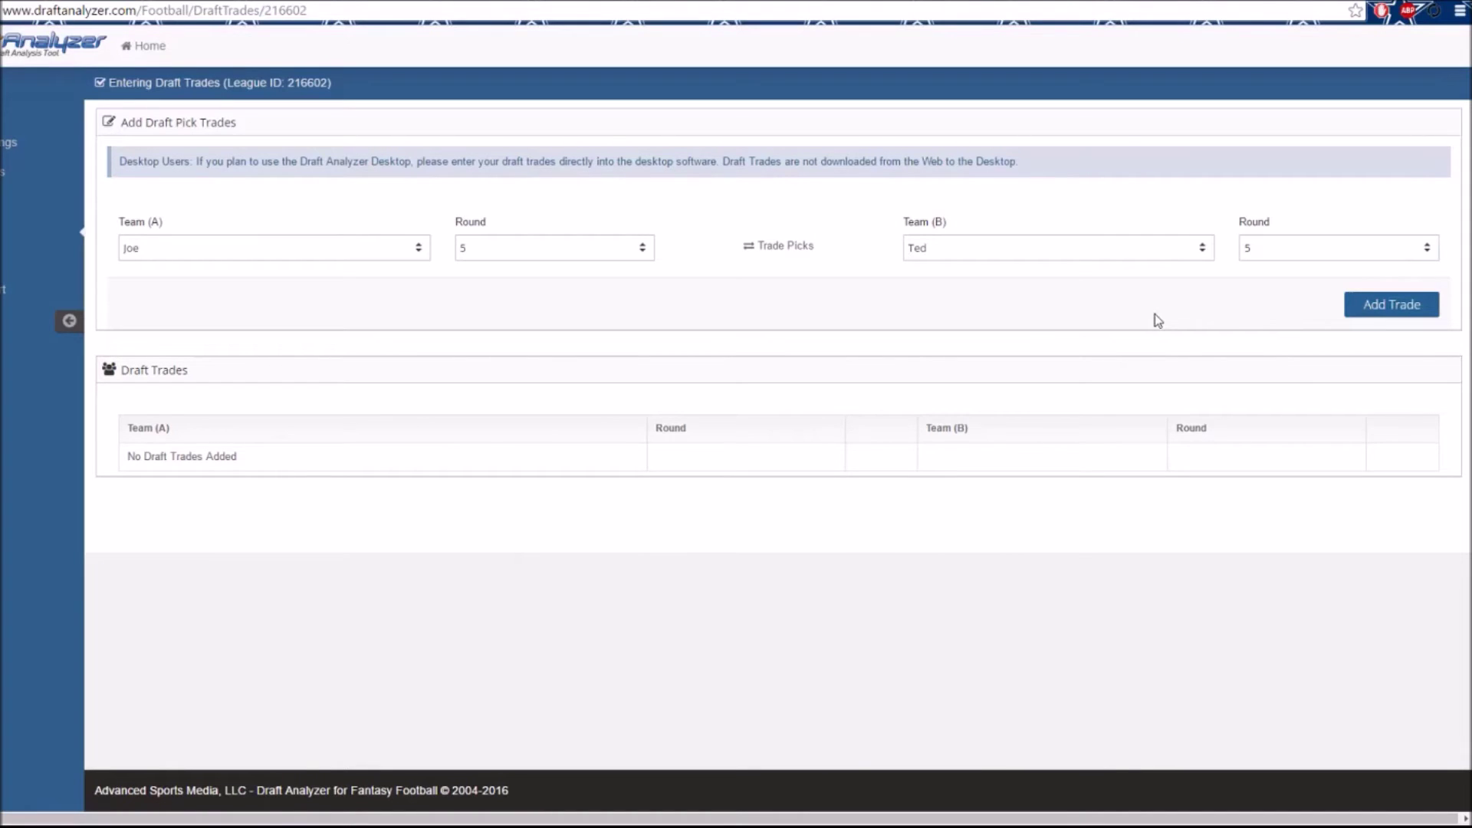
{"action": "key", "text": "Return"}
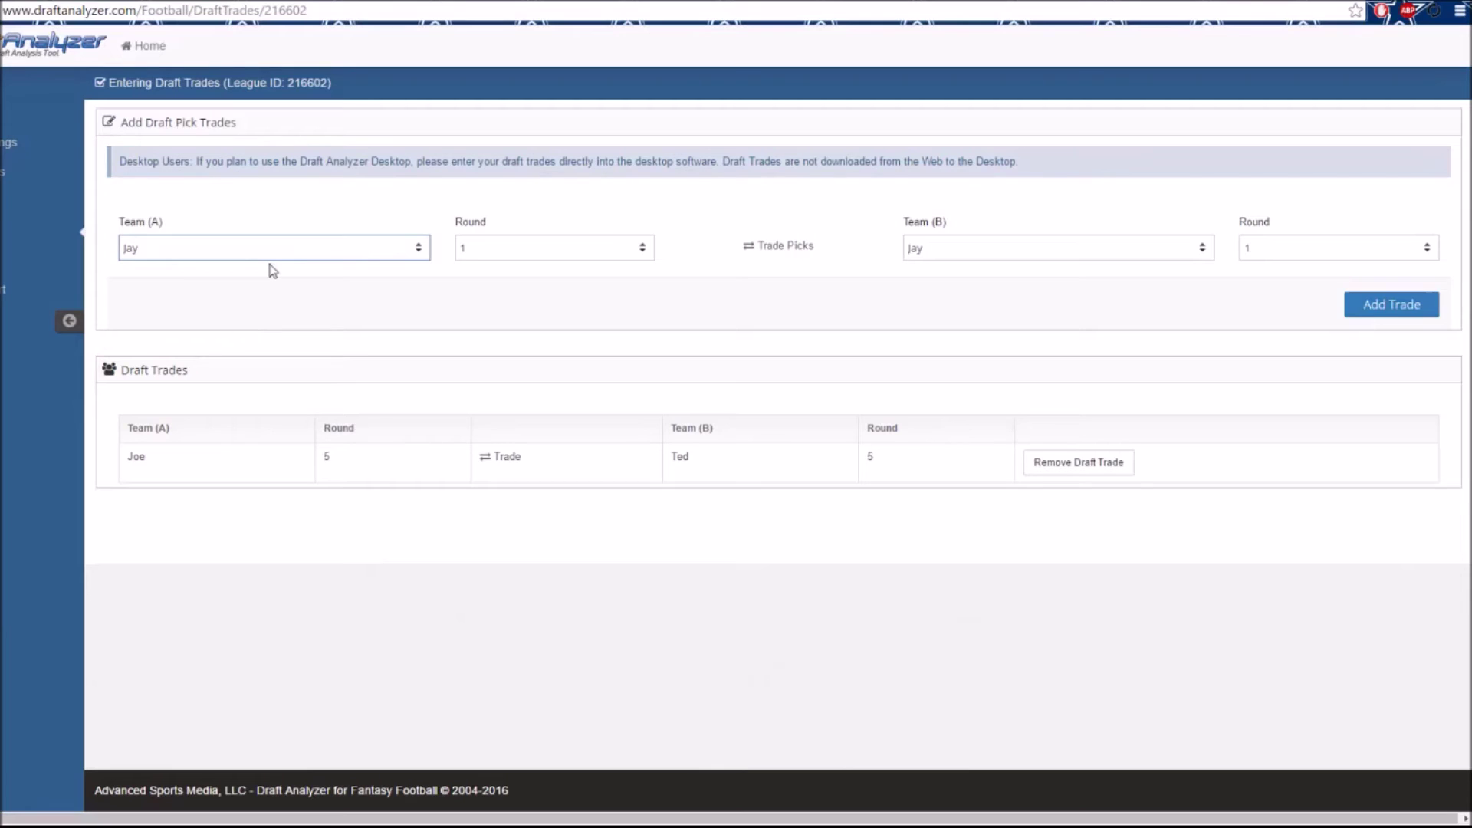
Add a one-way trade: Ray gives no pick (Round None) for Joe's round 6 pick
{"action": "key", "text": "Down"}
{"action": "key", "text": "Tab"}
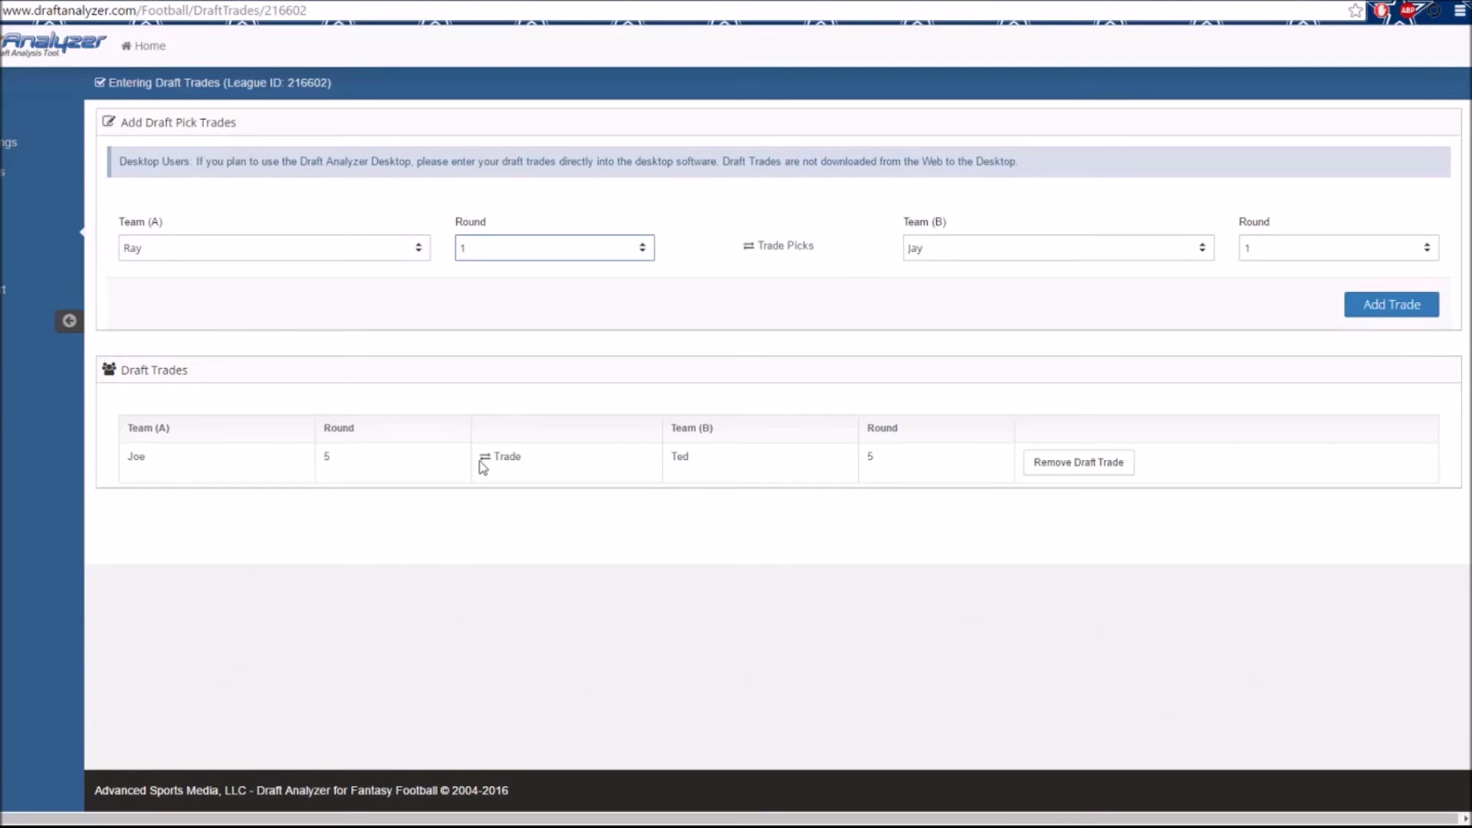
{"action": "key", "text": "Up"}
{"action": "key", "text": "Tab"}
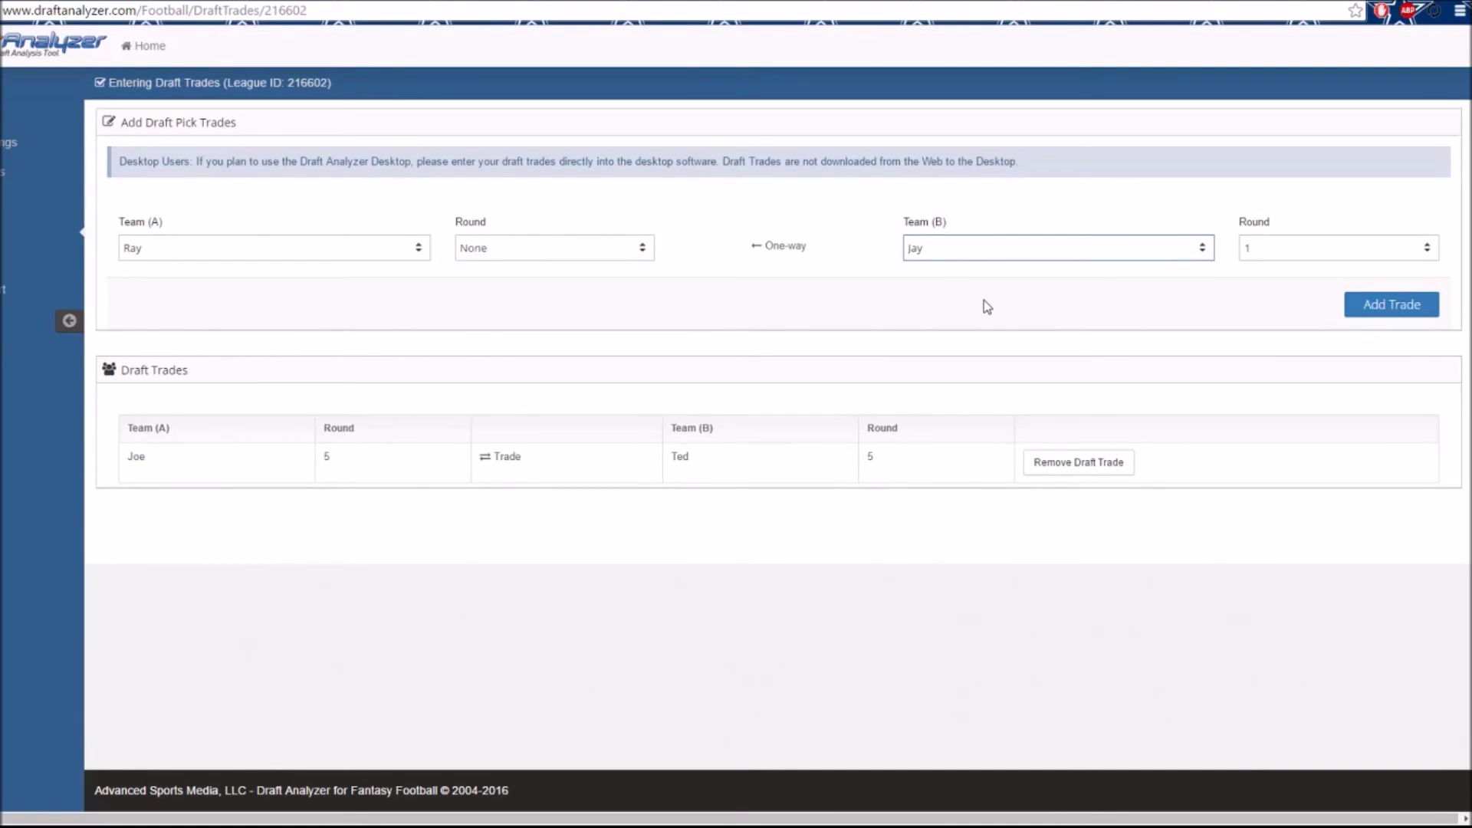
{"action": "key", "text": "Down"}
{"action": "key", "text": "Tab"}
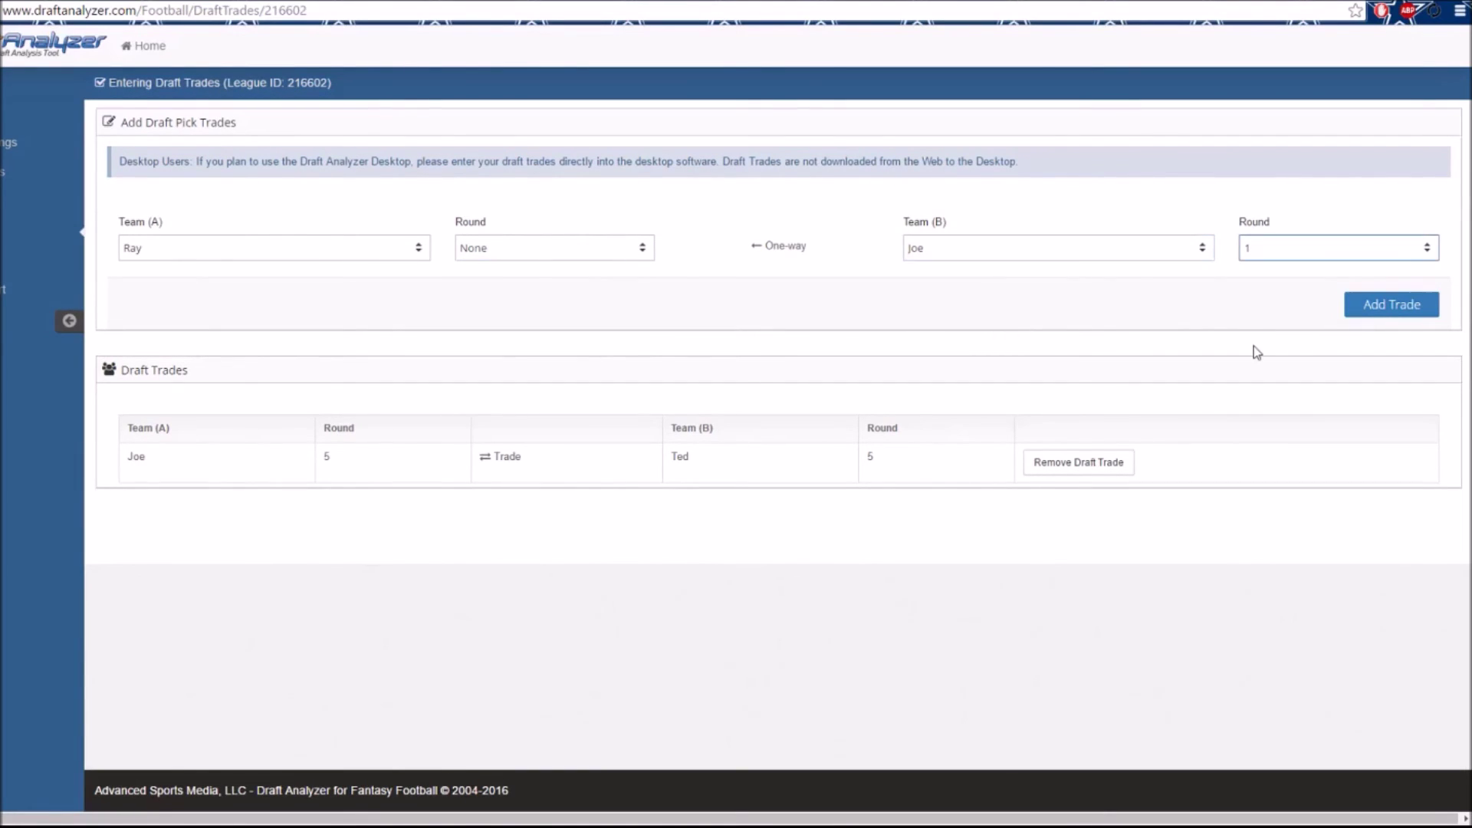
{"action": "key", "text": "6"}
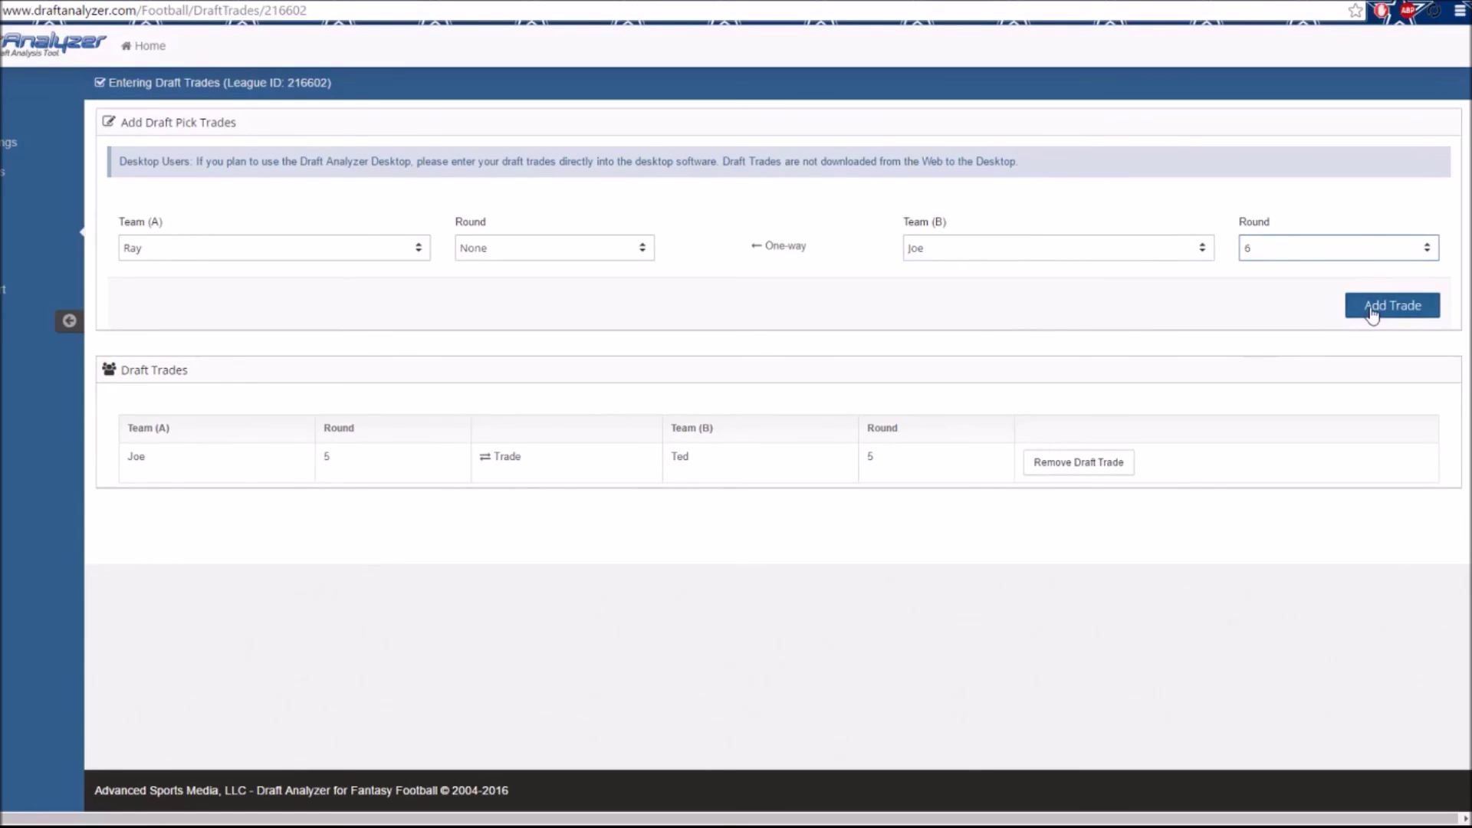
{"action": "left_click", "coordinate": [1371, 316]}
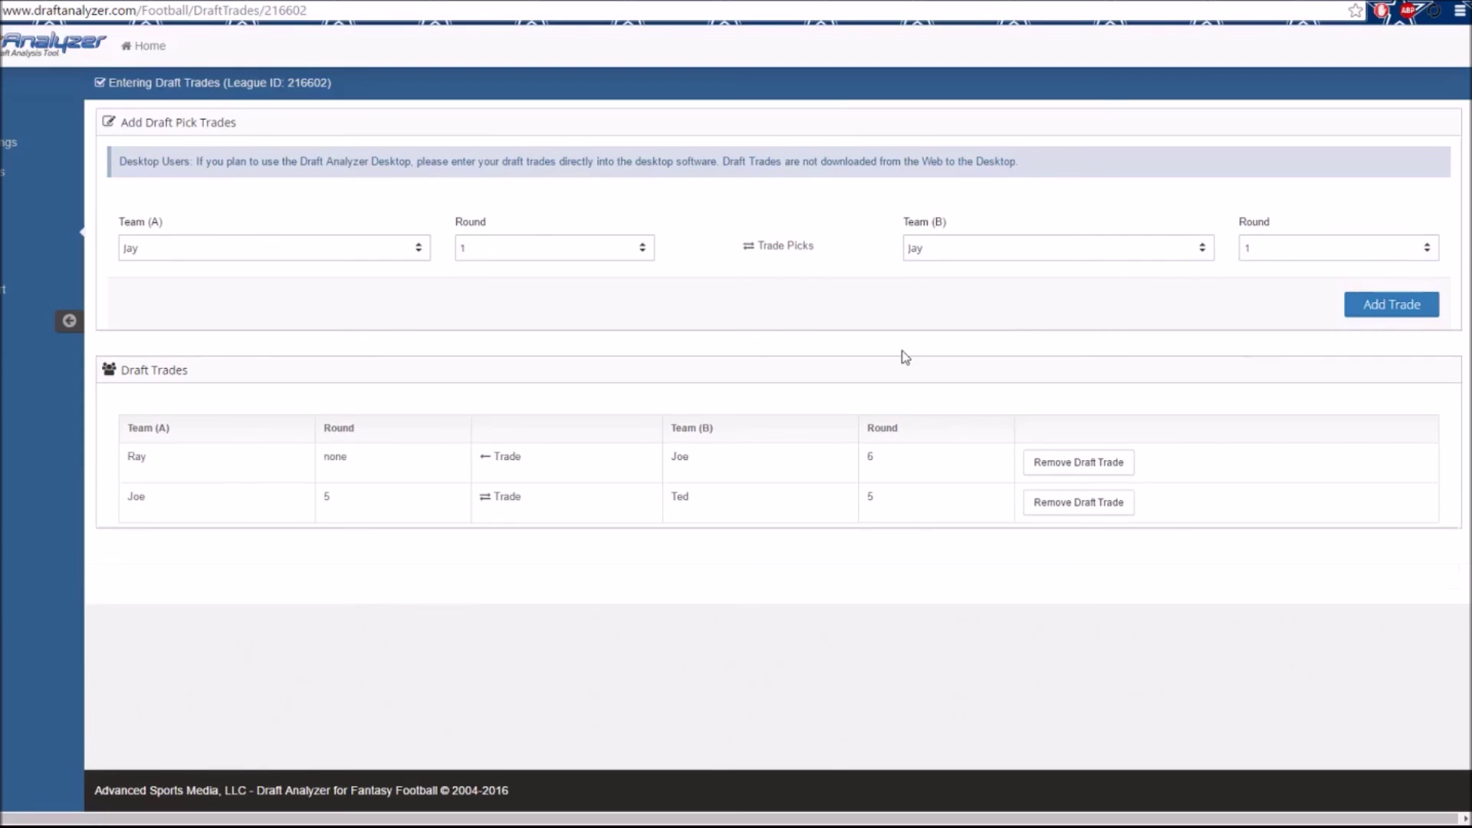